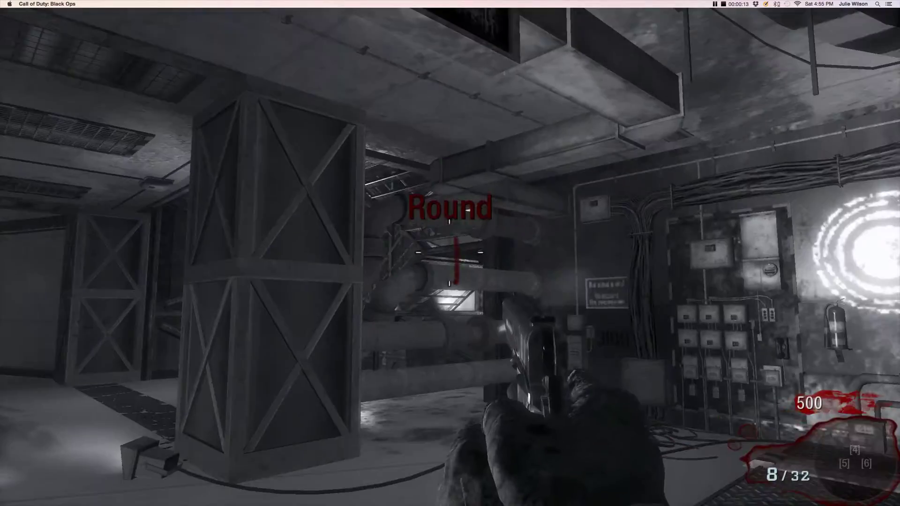
- Pause the match, look at the game settings, then resume playing
key("Escape")
left_click(206, 117)
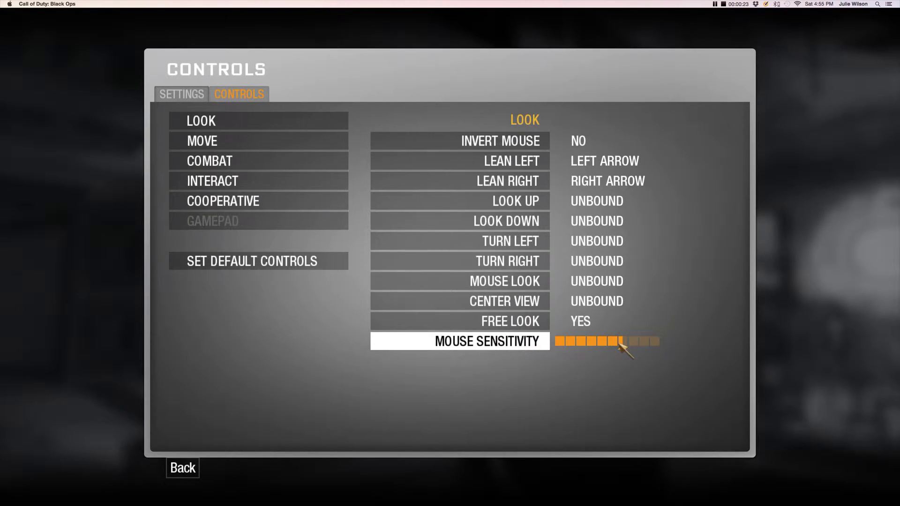
key("Escape")
key("Escape")
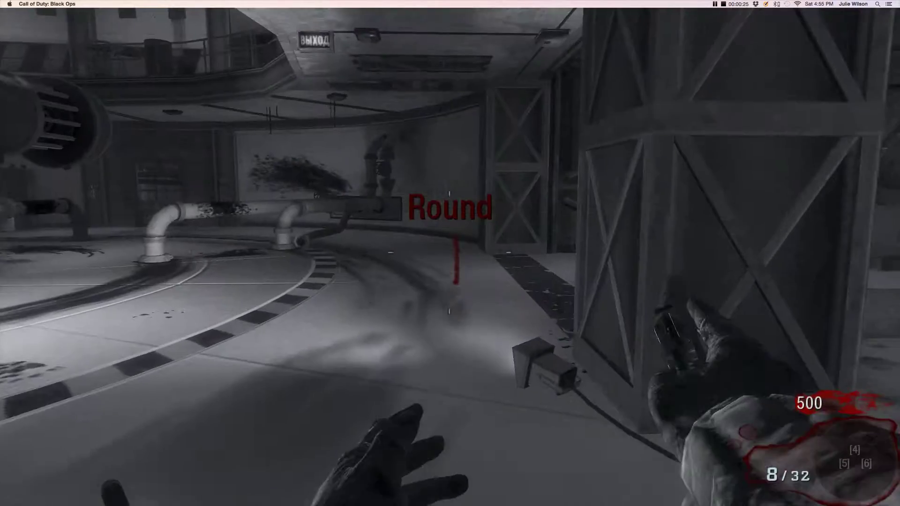
- Walk up through the stairwell to the boarded-up barrier by the striped wall
key("w")
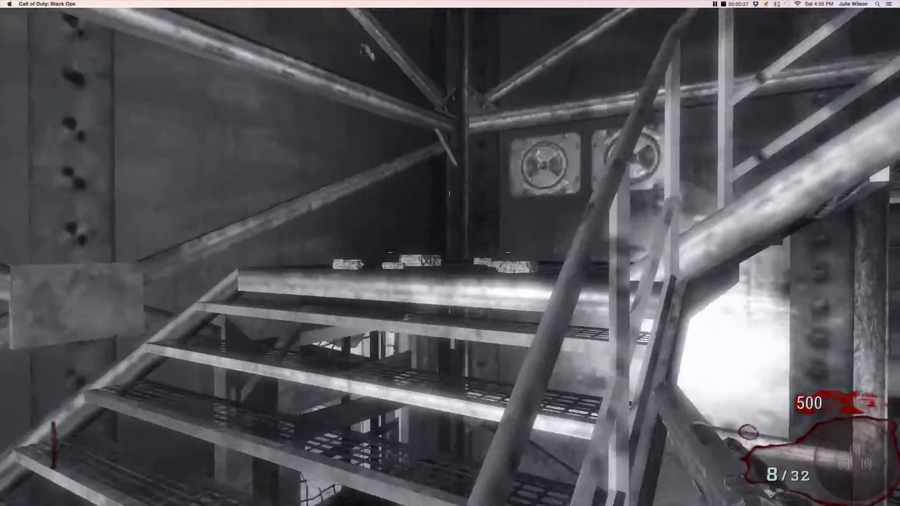
key("w")
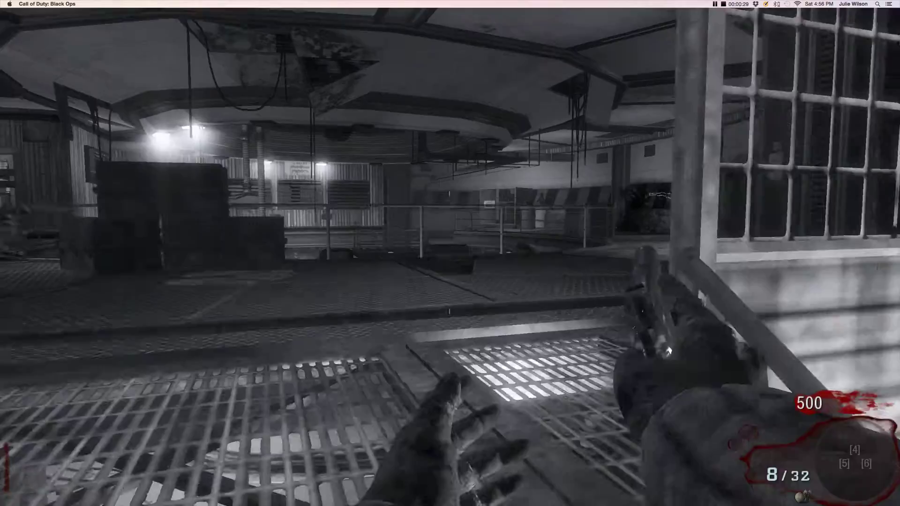
key("w")
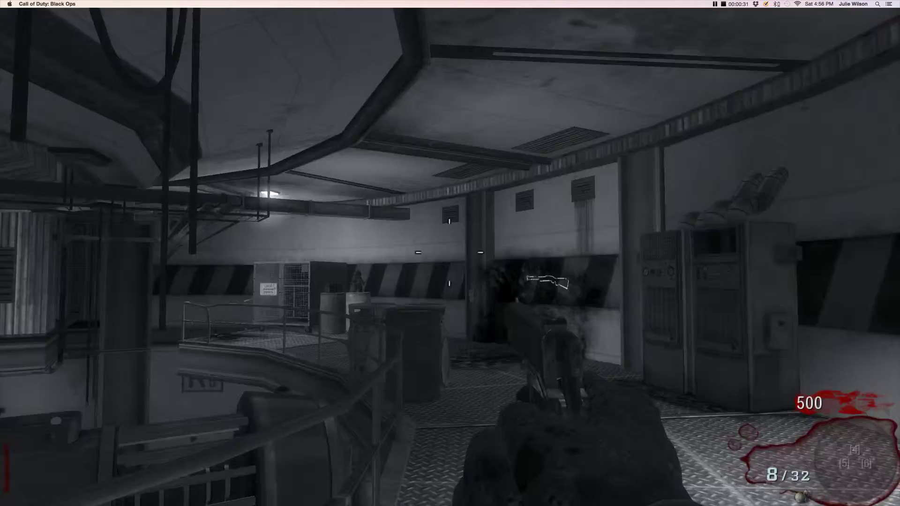
key("w")
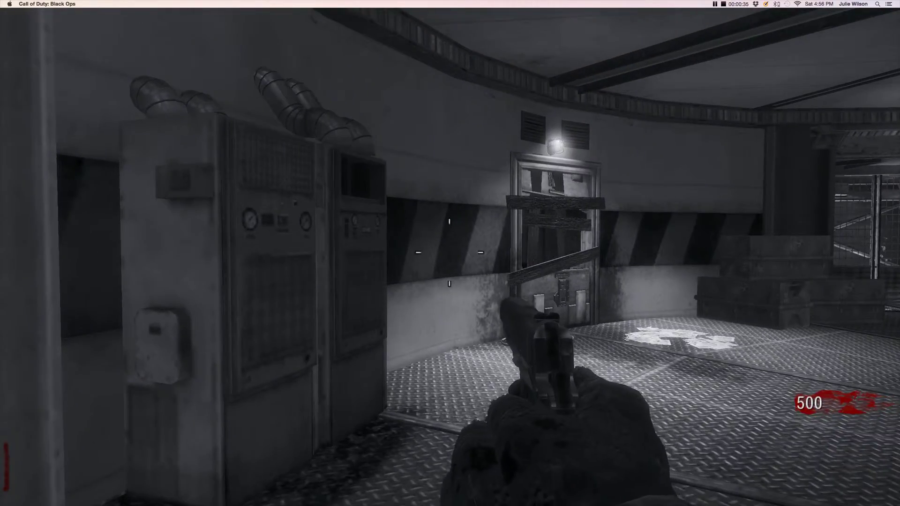
key("w")
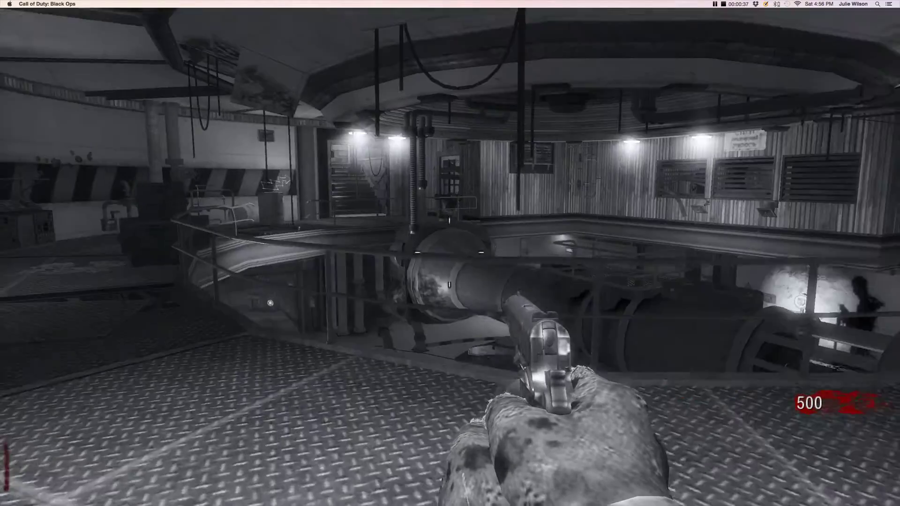
key("w")
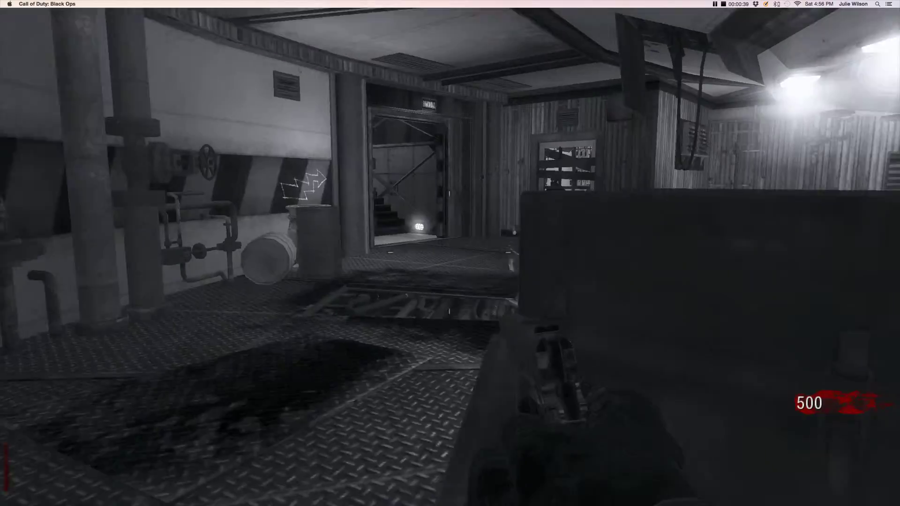
key("w")
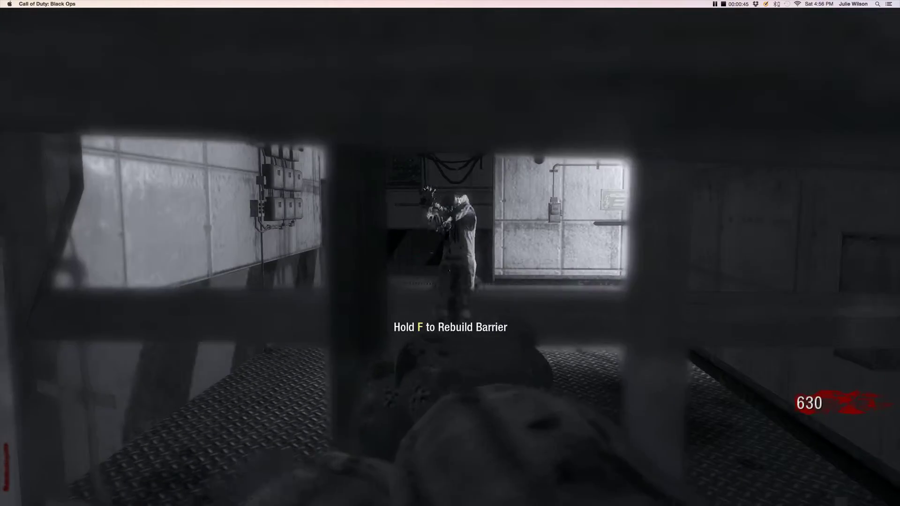
- Shoot the zombies behind the barricade window and repair the barrier for points
left_click(450, 253)
left_click(450, 253)
left_click(450, 253)
left_click(450, 253)
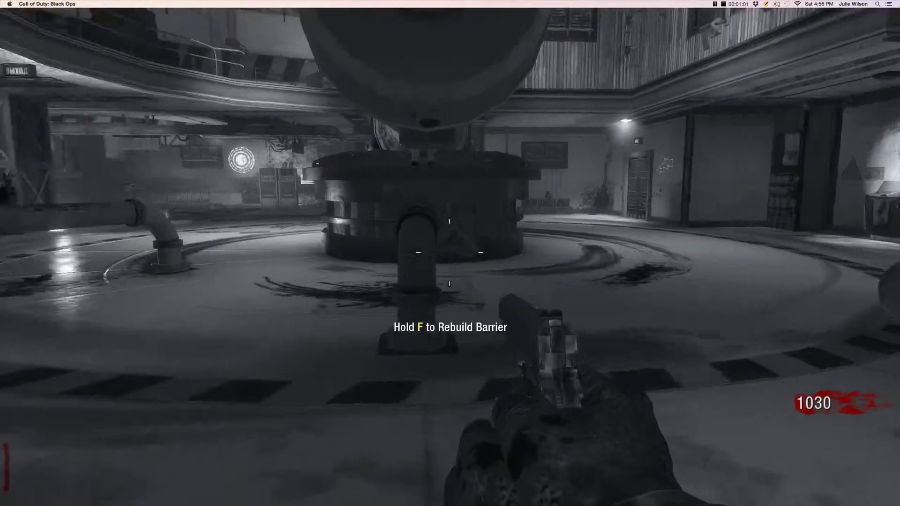
key("f")
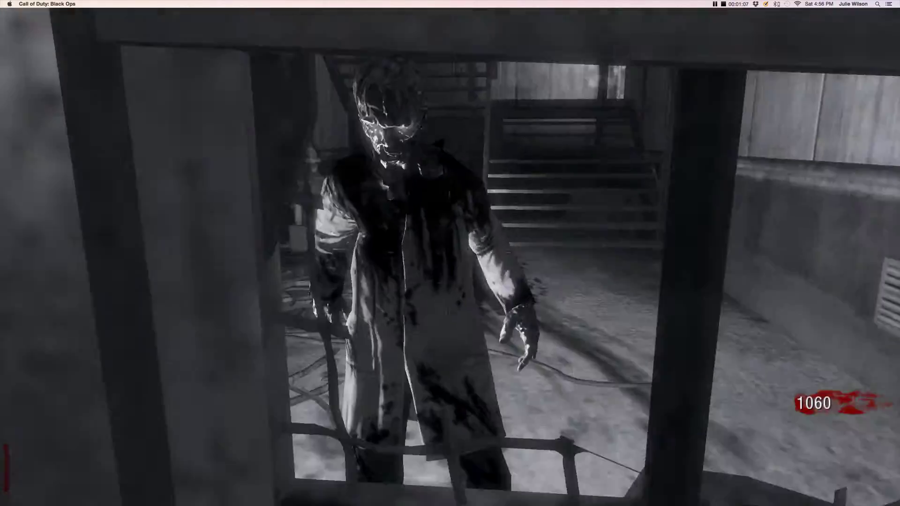
left_click(450, 254)
key("f")
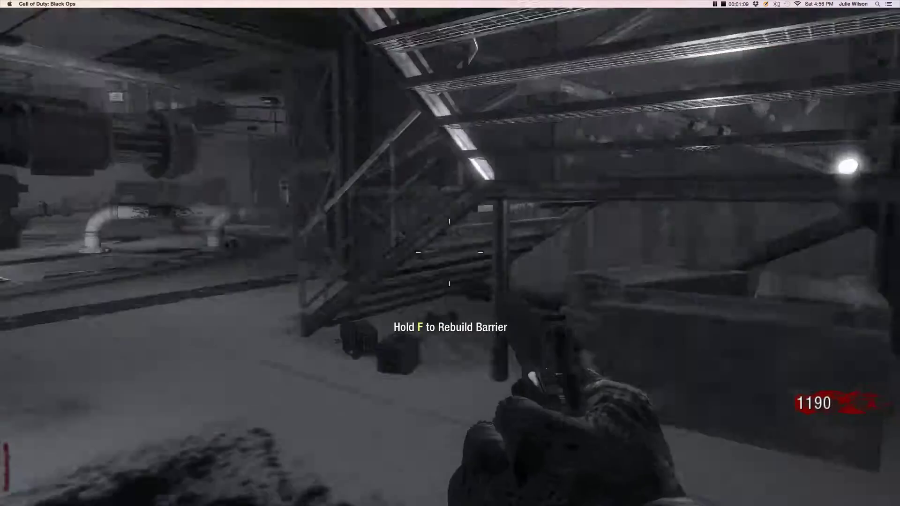
key("f")
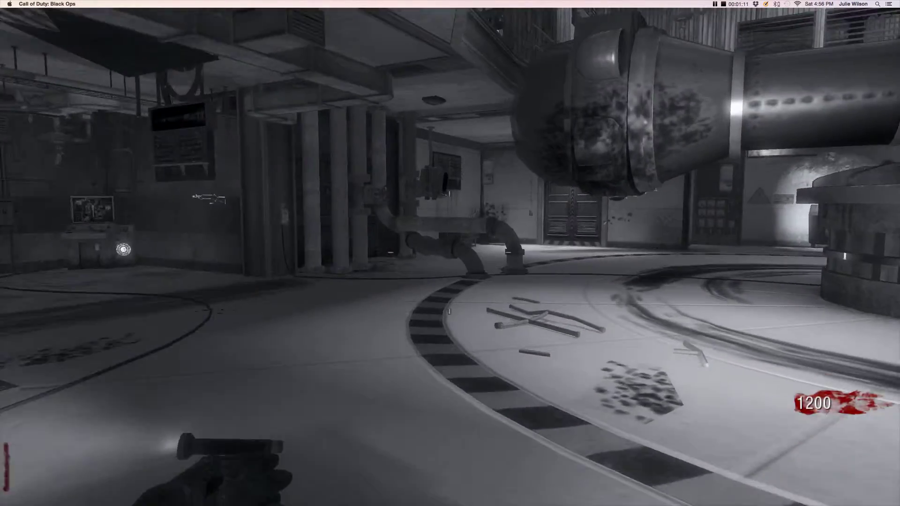
- Walk through the double doors into the large machinery hall
key("w")
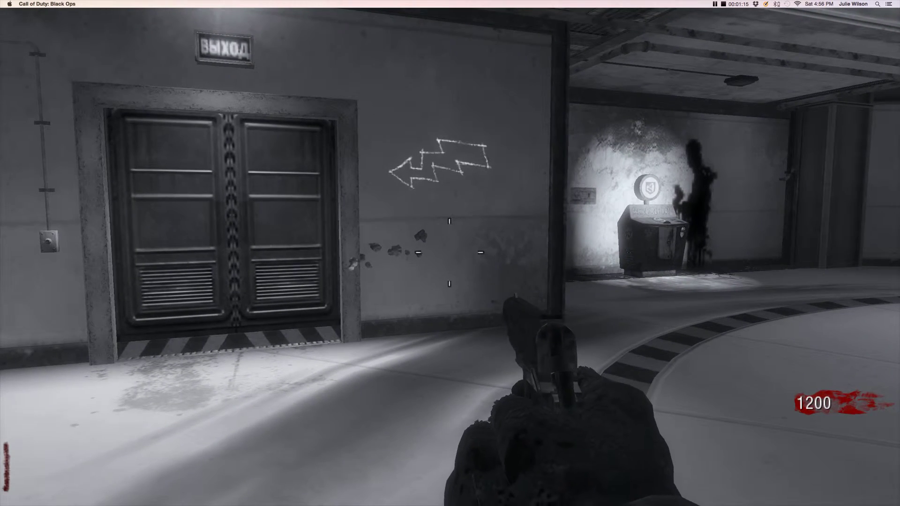
key("w")
key("w")
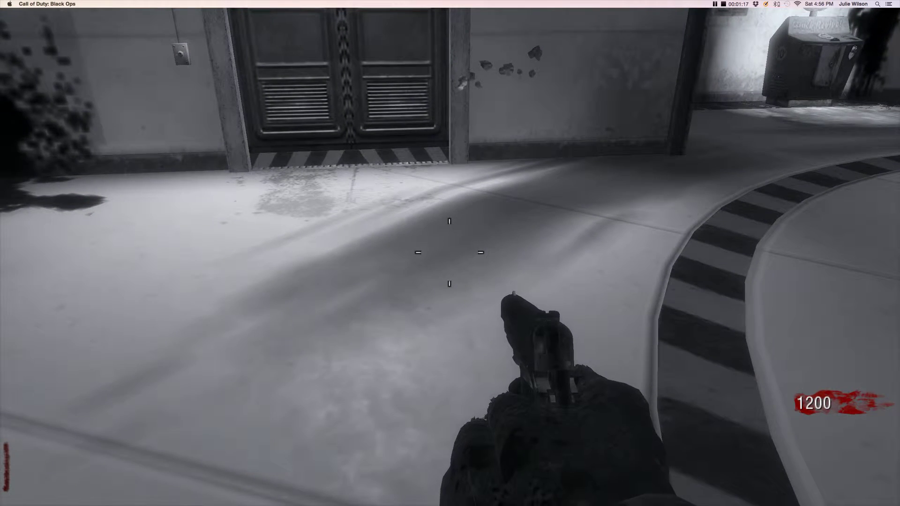
key("w")
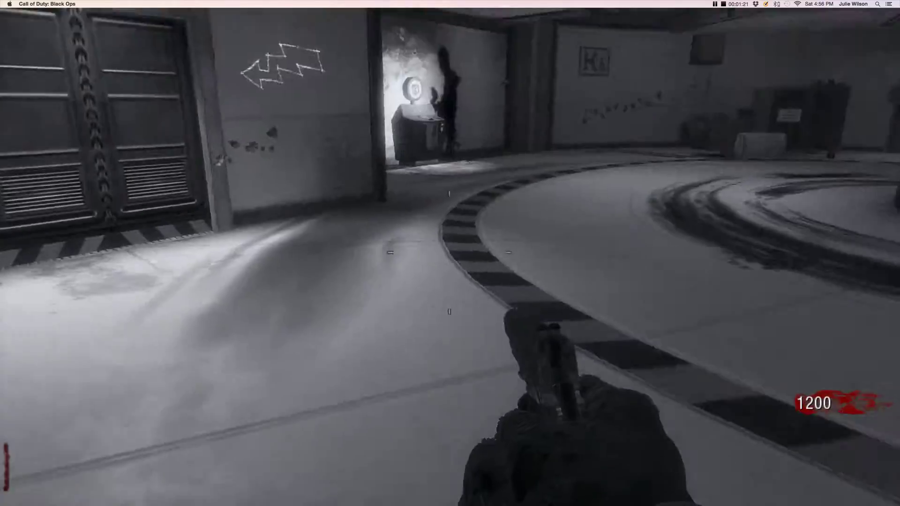
key("w")
key("w")
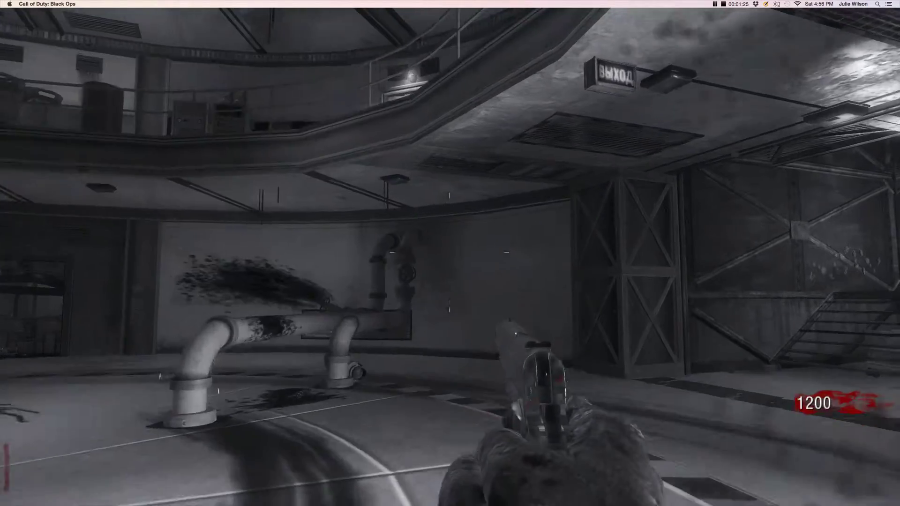
key("w")
key("w")
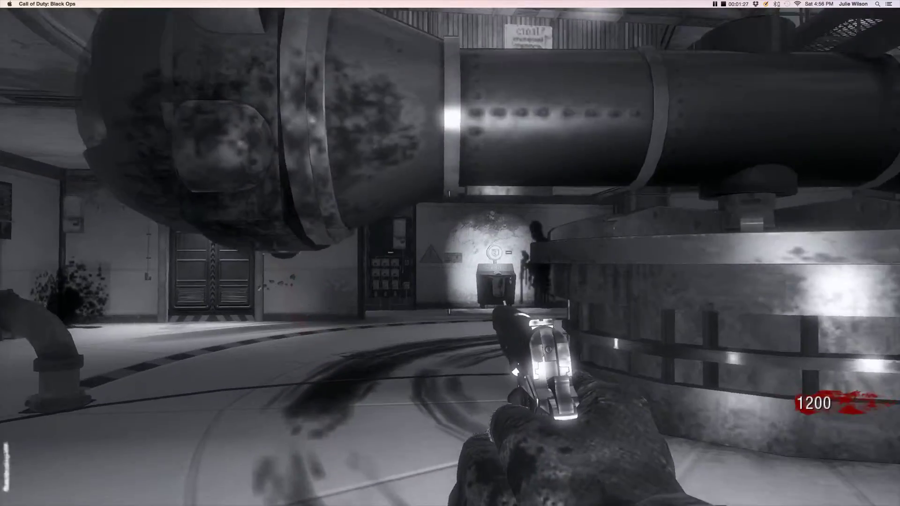
key("w")
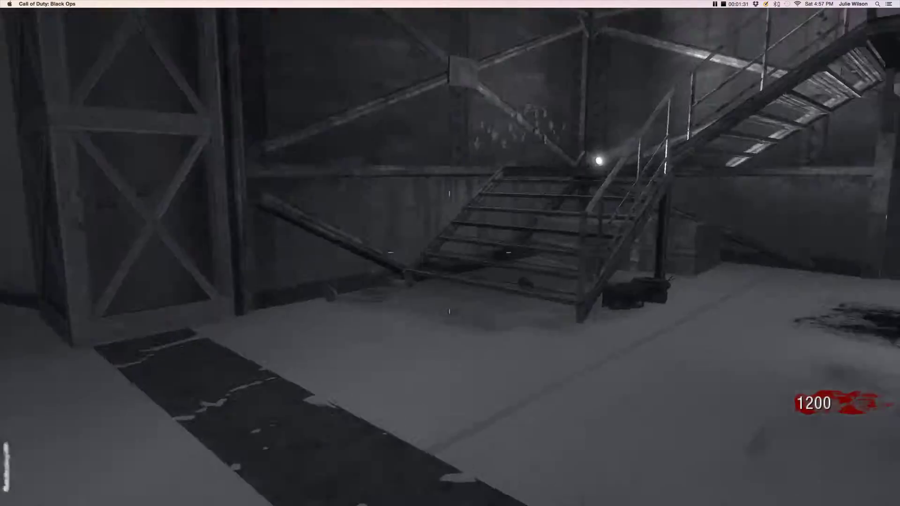
- Climb the metal stairs to the upper walkway overlooking the mystery box area
key("w")
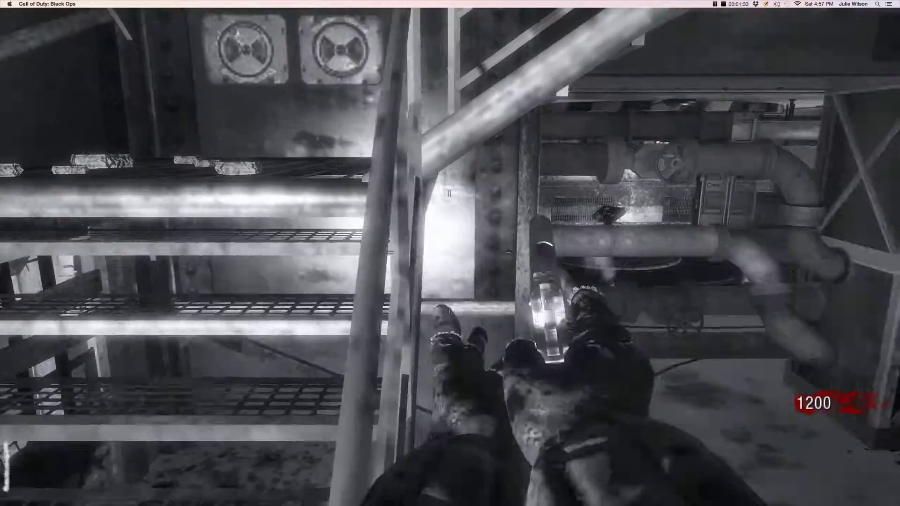
key("w")
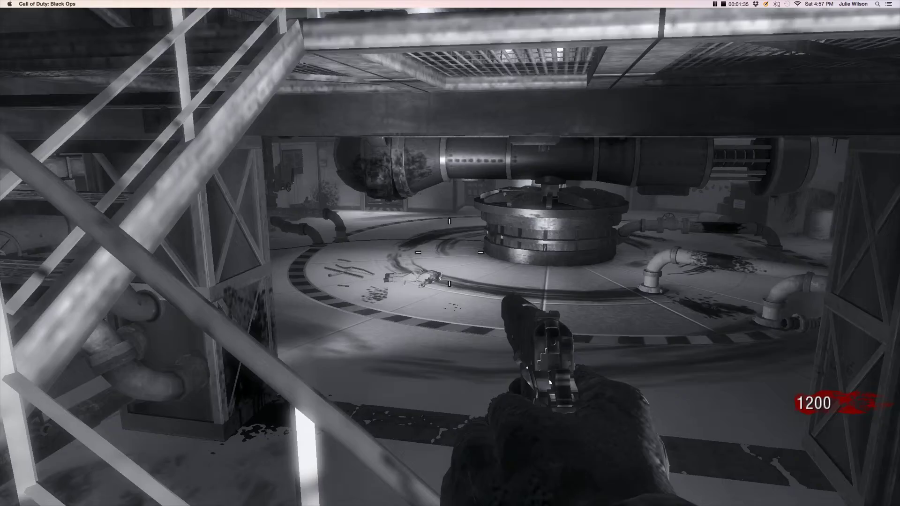
key("w")
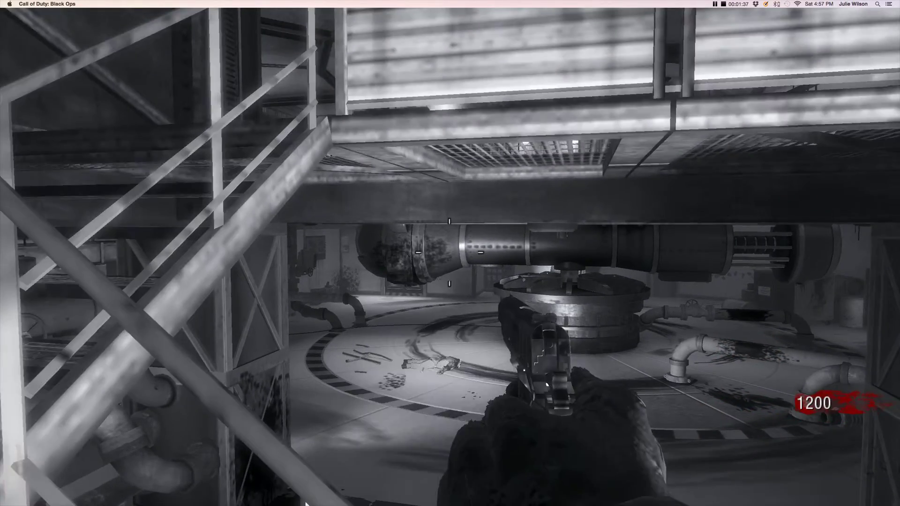
key("w")
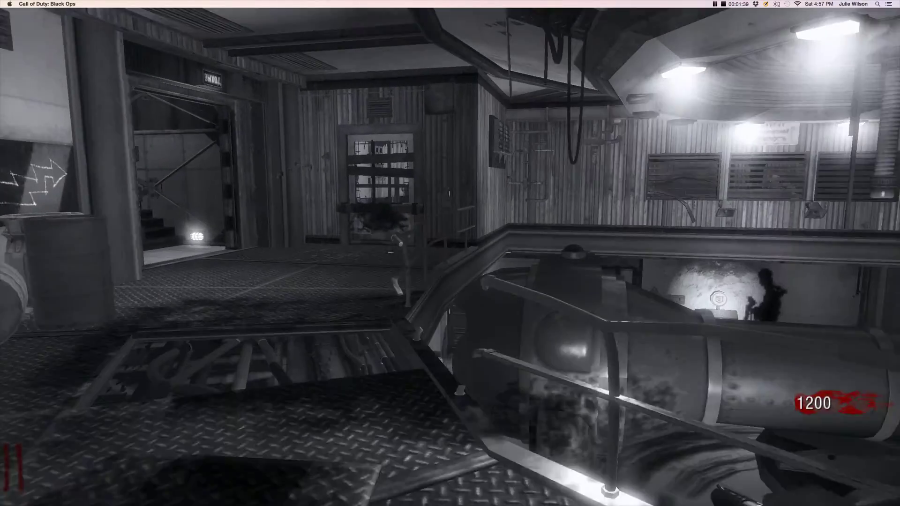
key("w")
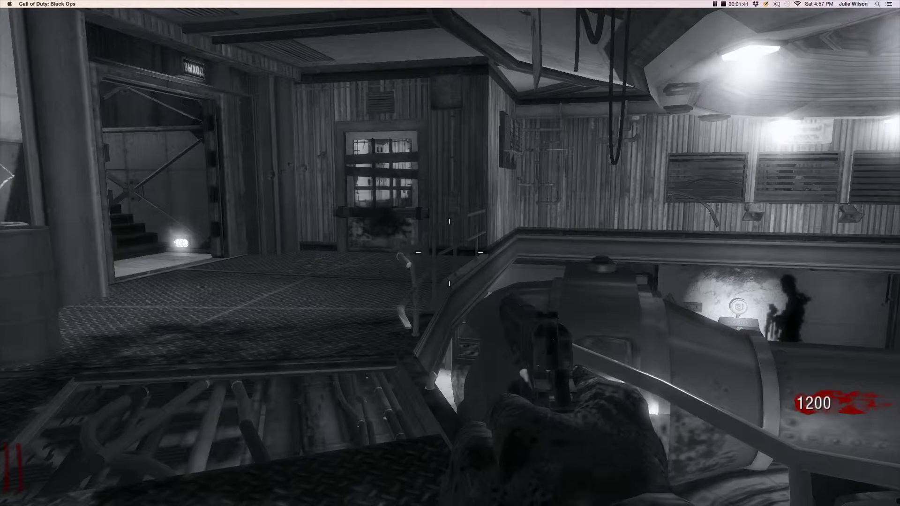
key("w")
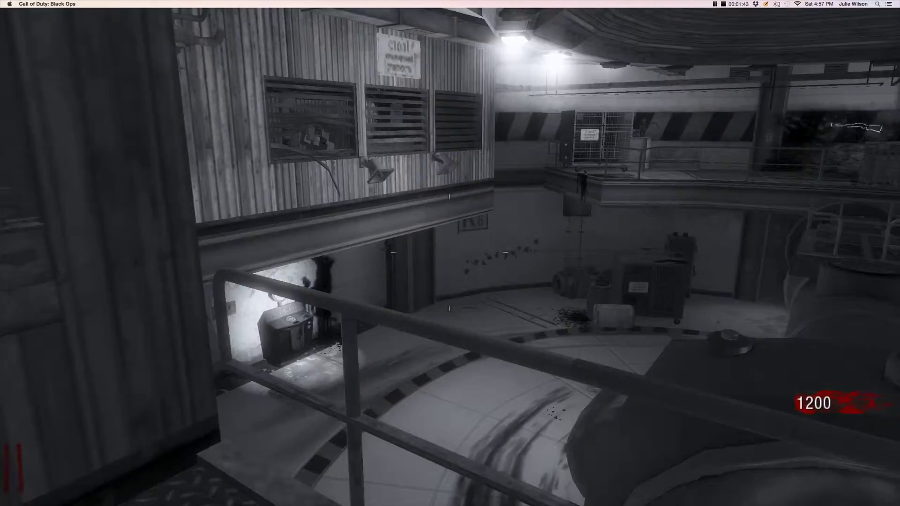
key("w")
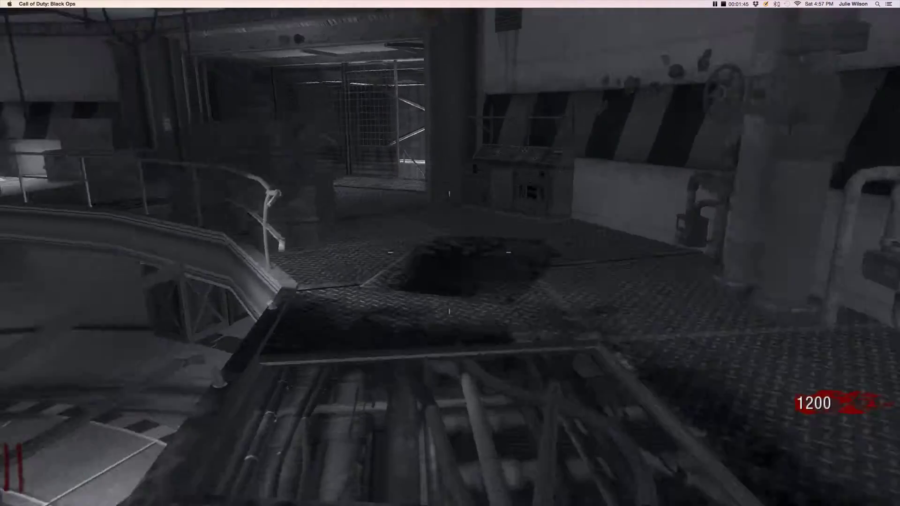
key("w")
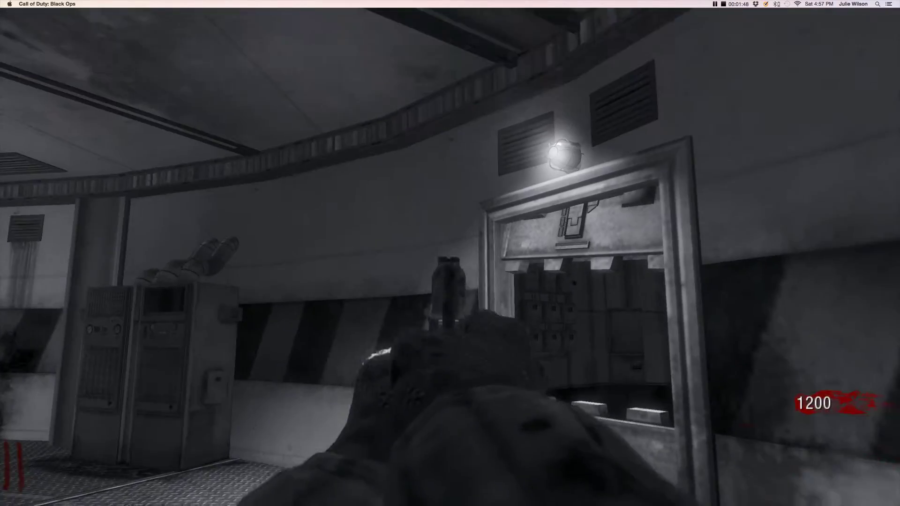
- Kill the zombies at the barrier with the pistol and knife, then rebuild it
left_click(450, 253)
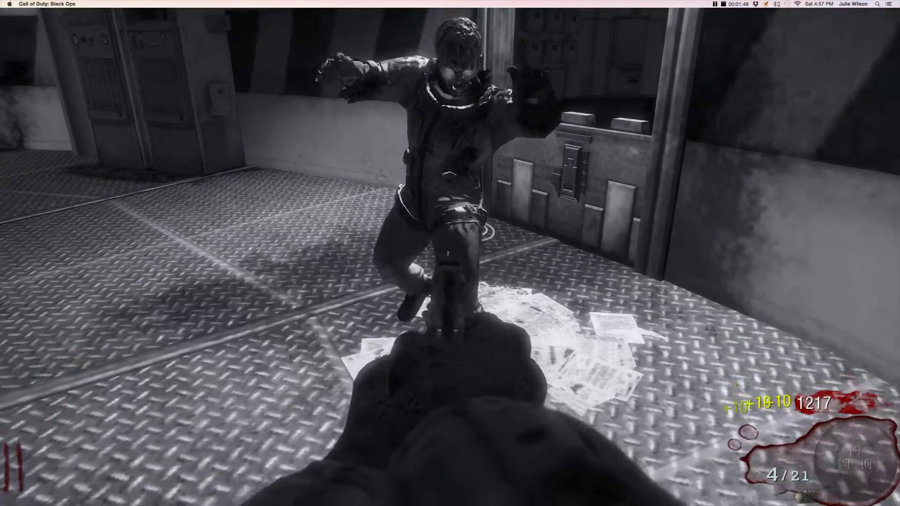
left_click(450, 253)
key("w")
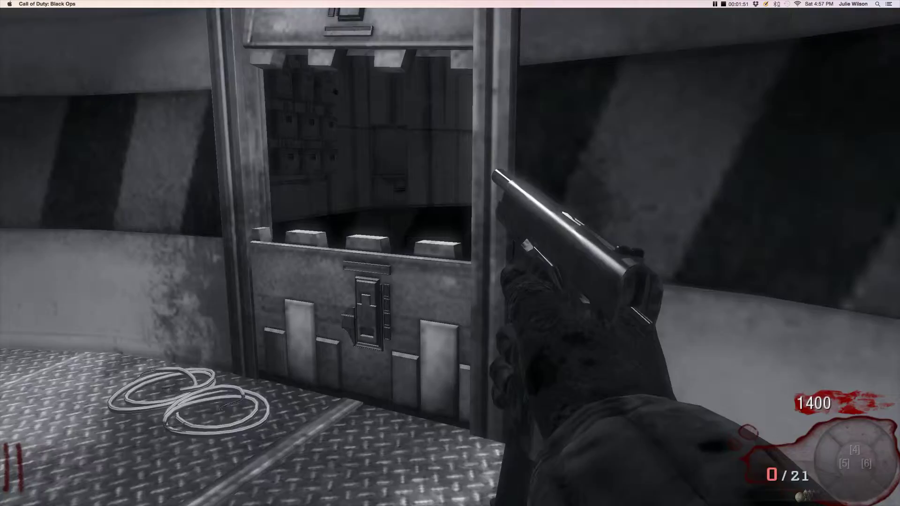
key("r")
key("v")
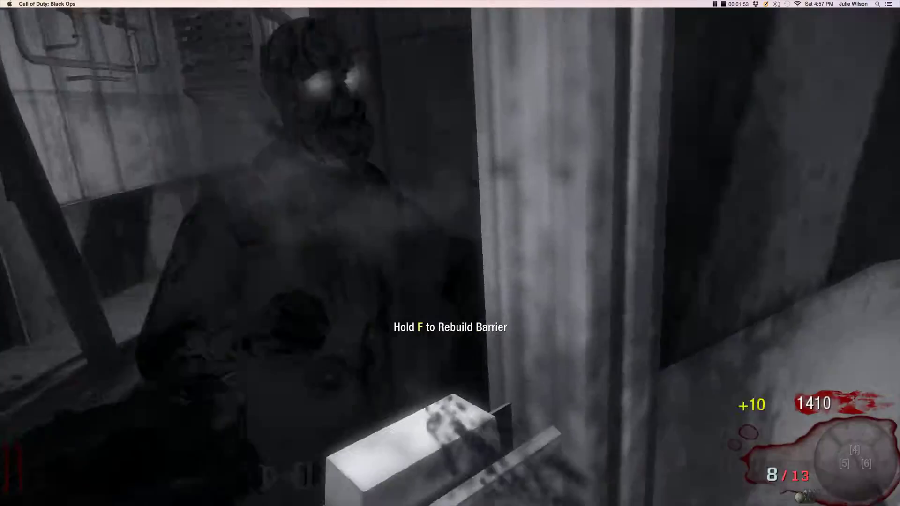
key("v")
left_click_drag(450, 253, 632, 254)
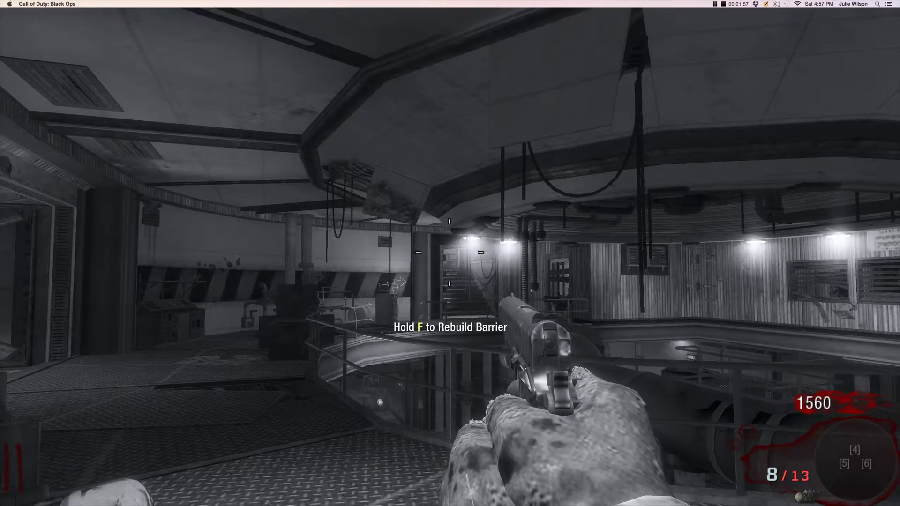
key("v")
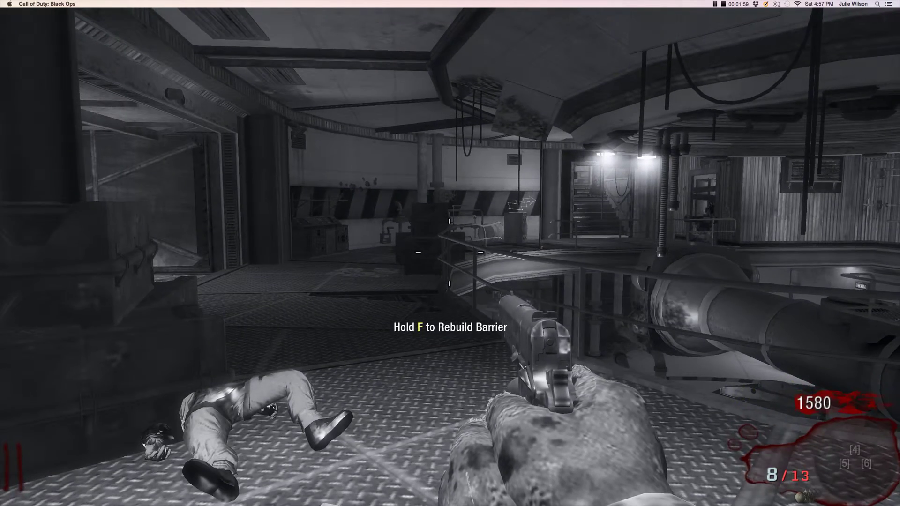
key("v")
key("f")
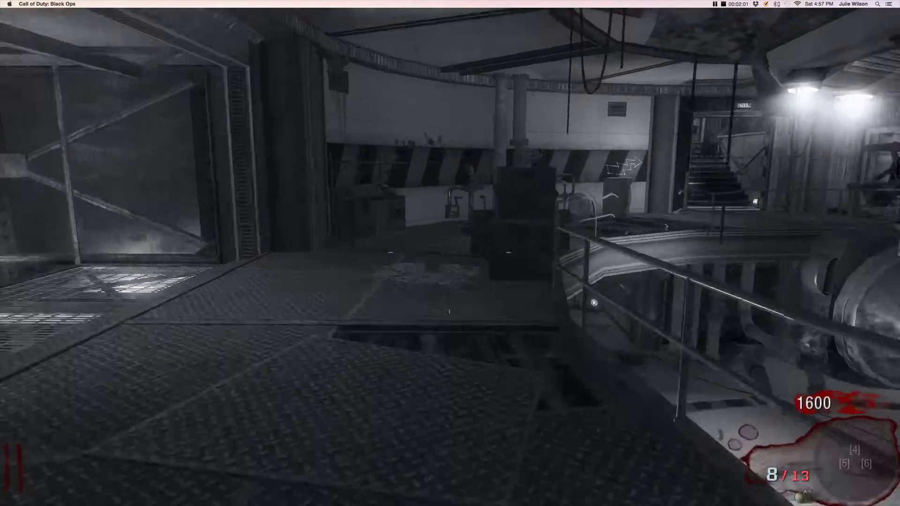
- Shoot and knife the zombies advancing from the doorway, then reload
key("w")
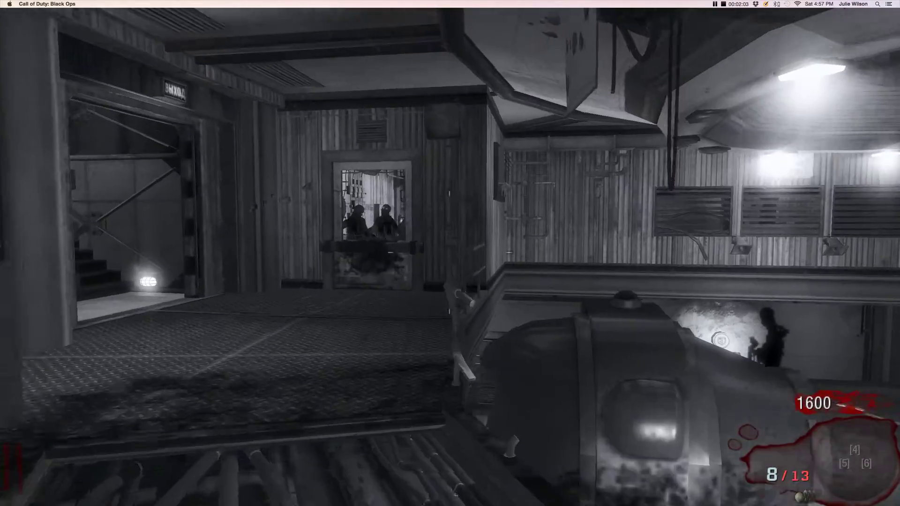
left_click(450, 253)
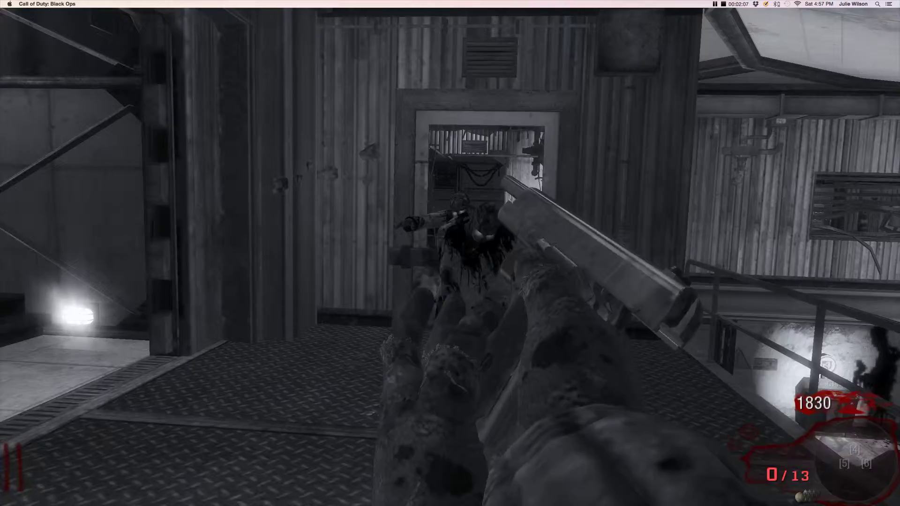
left_click(450, 253)
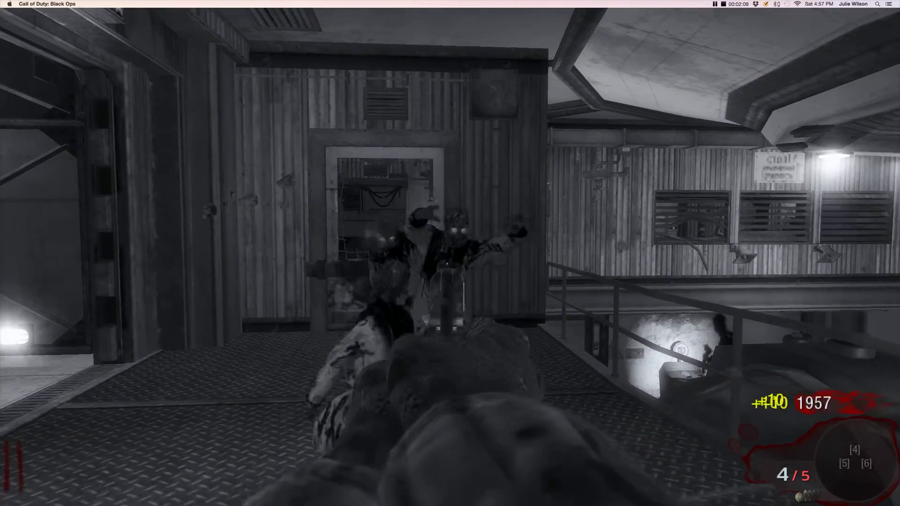
left_click(450, 253)
key("v")
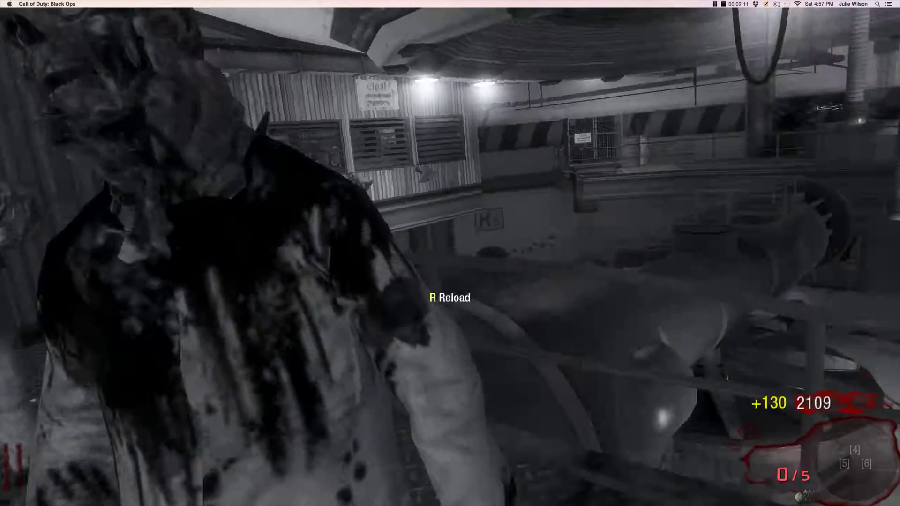
key("v")
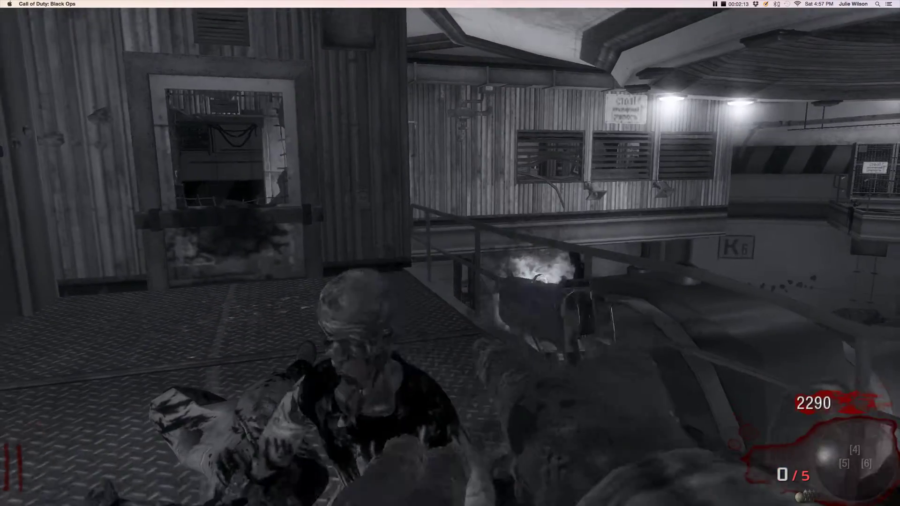
key("r")
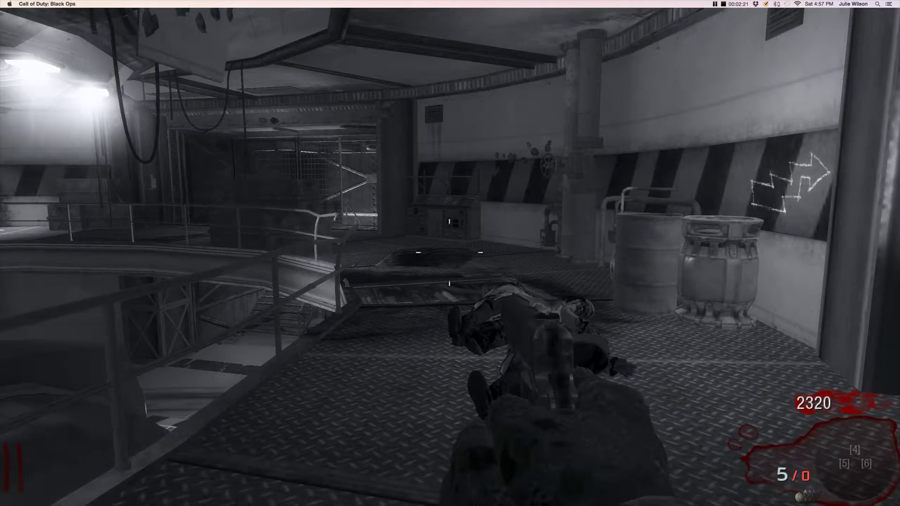
- Move onto the platform until Game Over shows 2 rounds and 2320 points, then pause
key("w")
key("w")
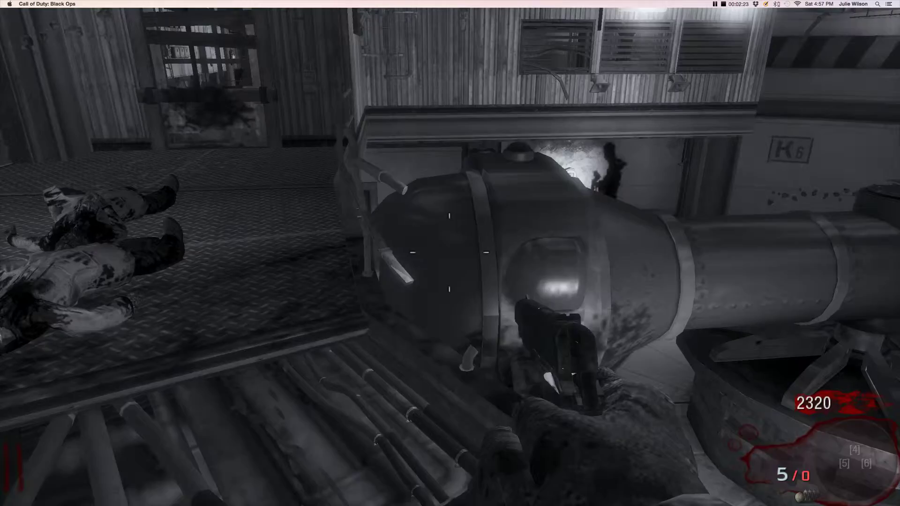
key("w")
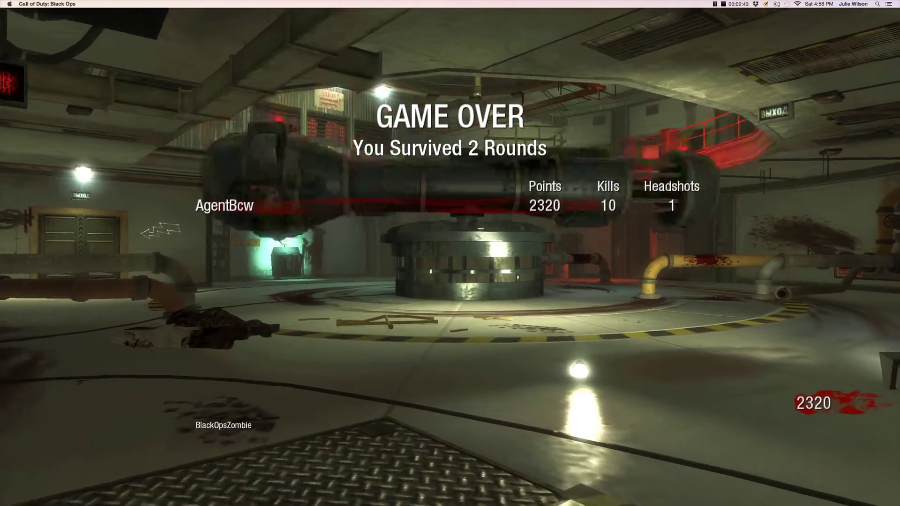
key("Escape")
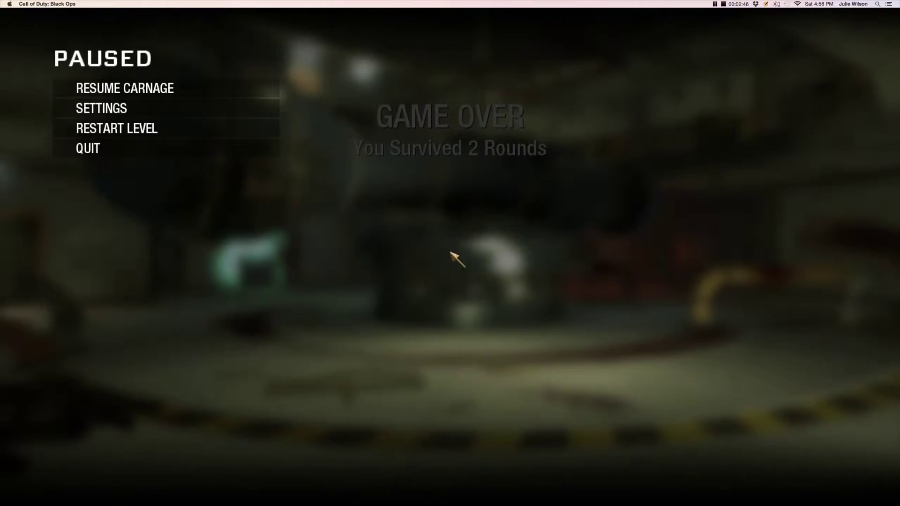